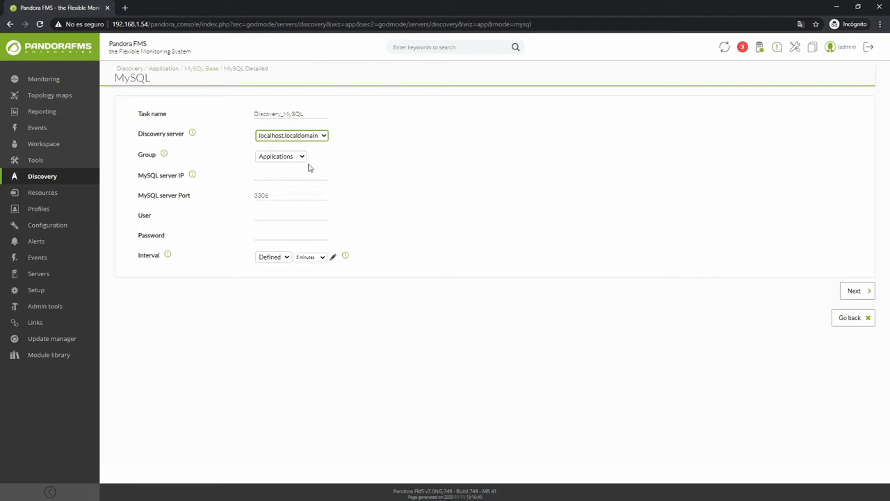
Step: Keep the task in the Applications group and set the MySQL server IP to 192.168.1.54
left_click(300, 158)
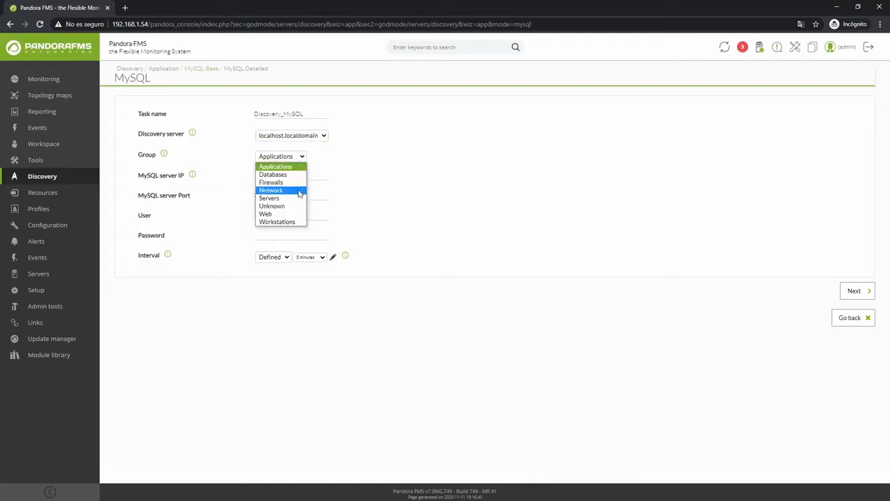
left_click(304, 159)
left_click(300, 172)
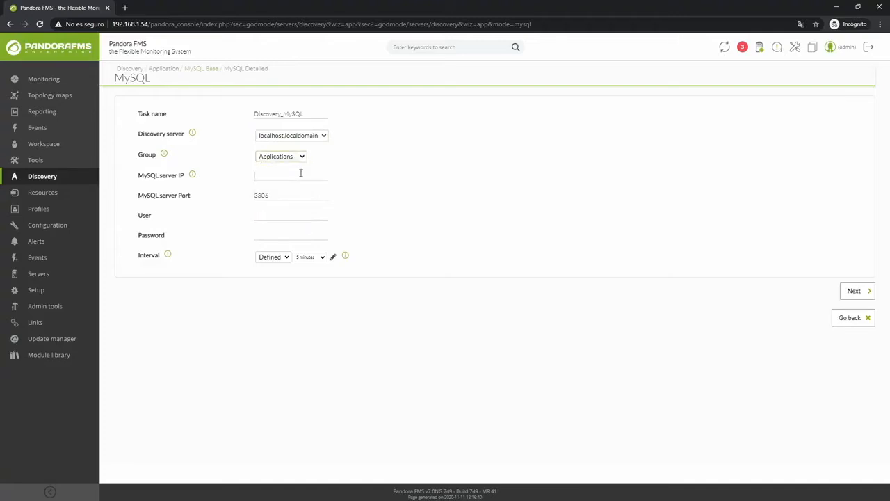
type("192.168.1.53")
key("BackSpace")
type("4")
mouse_move(195, 179)
Step: Enter root as the MySQL user and fill in the account password
double_click(268, 195)
left_click(272, 195)
left_click(290, 217)
type("root")
key("Tab")
type("pandora")
Step: Switch the task's defined interval to a custom value expressed in minutes
left_click(315, 260)
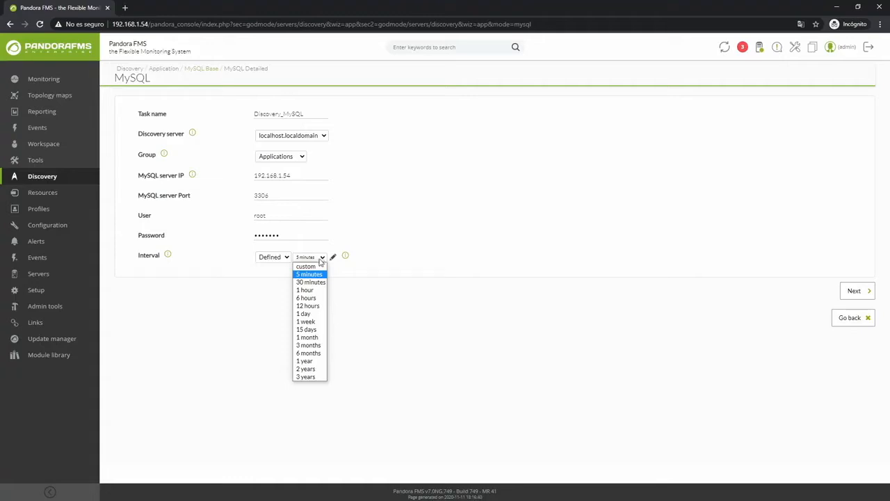
mouse_move(170, 256)
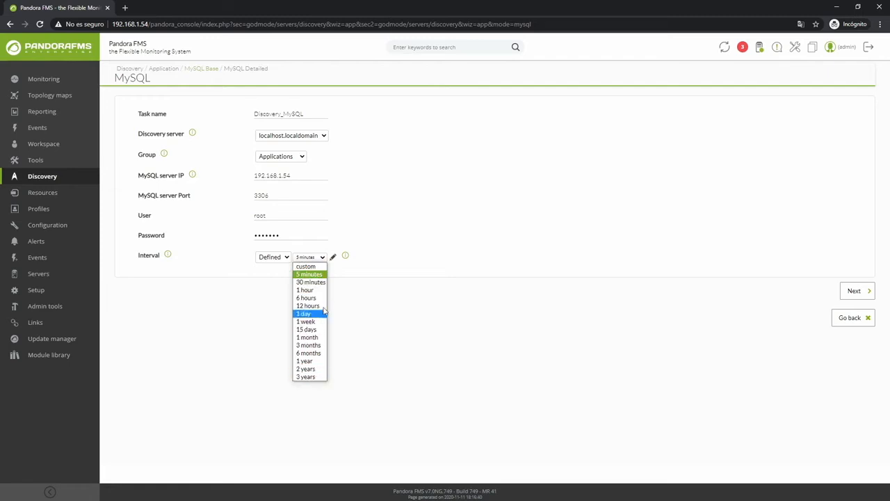
left_click(306, 266)
left_click(341, 257)
left_click(344, 272)
double_click(300, 256)
type("5")
Step: Set the custom defined interval to 5 minutes and continue to the detailed MySQL settings
left_click(281, 258)
left_click(282, 274)
left_click(281, 259)
left_click(280, 266)
left_click(339, 258)
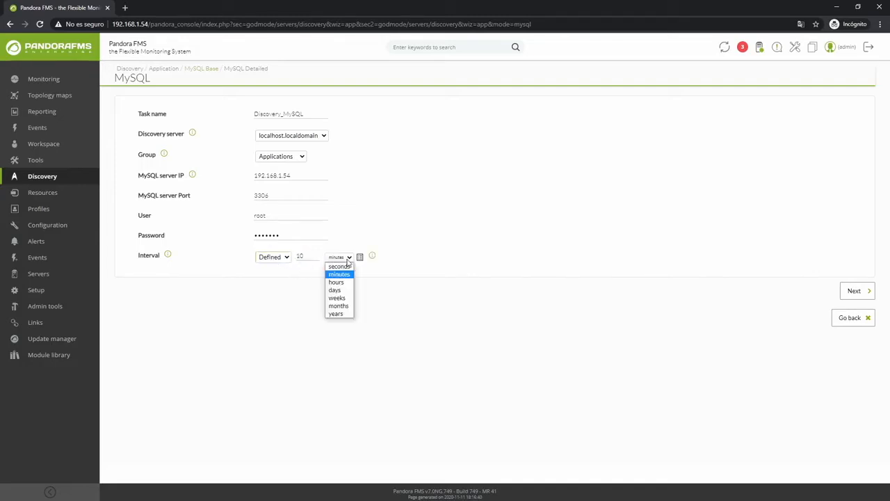
double_click(306, 257)
type("5")
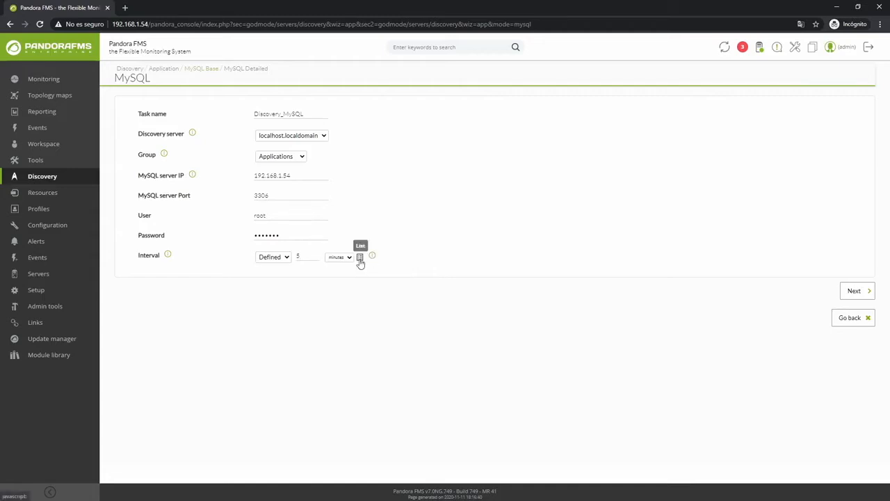
left_click(849, 292)
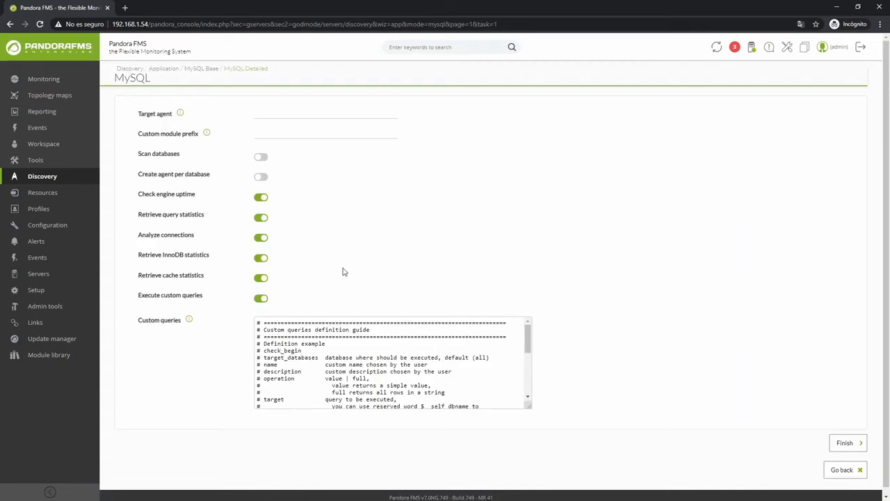
Step: Set the target agent to MySQL_Agent and enable database scanning
left_click(258, 114)
type("MySQL_Agent")
left_click(260, 158)
left_click_drag(195, 218, 173, 214)
left_click(198, 218)
Step: Examine the custom queries definition guide, from check_begin through the operation, target, datatype and threshold parameters to check_end
mouse_move(191, 322)
mouse_move(528, 340)
left_mouse_down()
mouse_move(527, 375)
mouse_move(528, 352)
left_mouse_up()
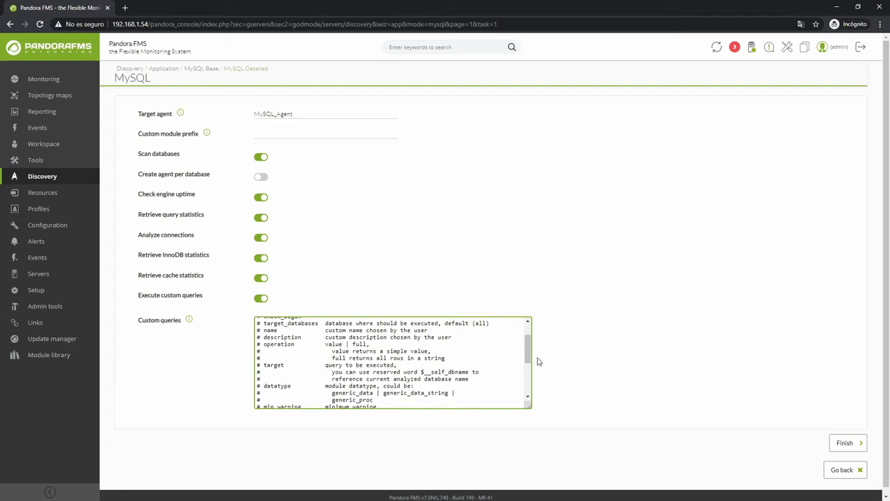
left_click_drag(531, 353, 531, 340)
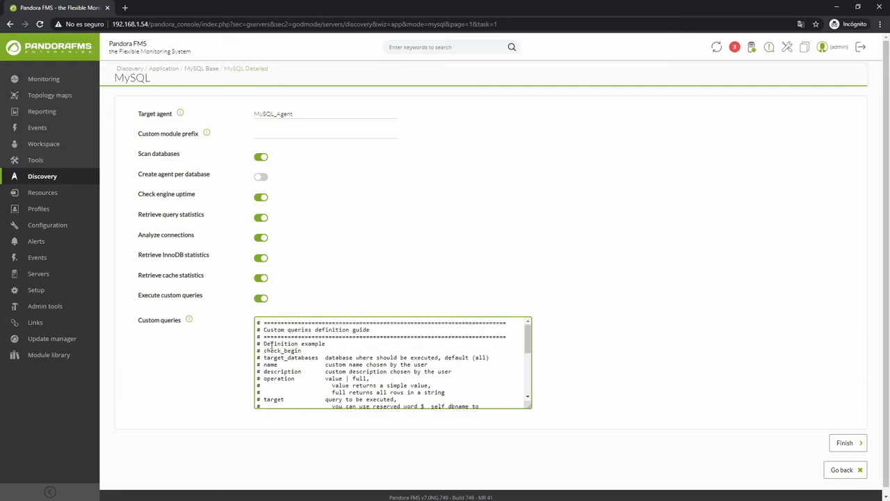
left_click_drag(264, 350, 327, 379)
left_click_drag(530, 346, 527, 362)
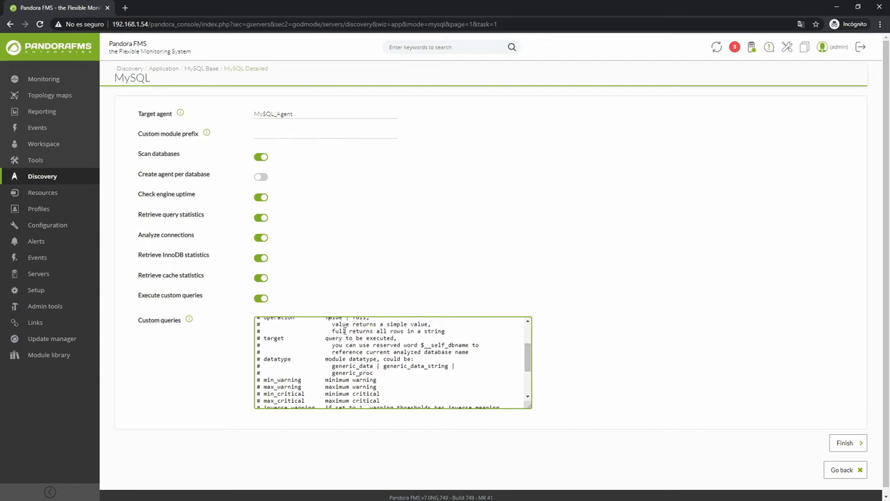
left_click_drag(266, 338, 445, 372)
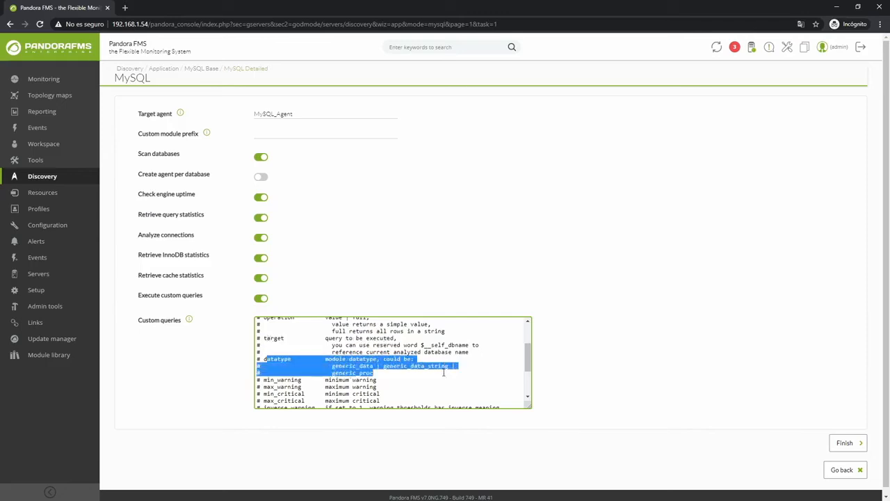
left_click(372, 372)
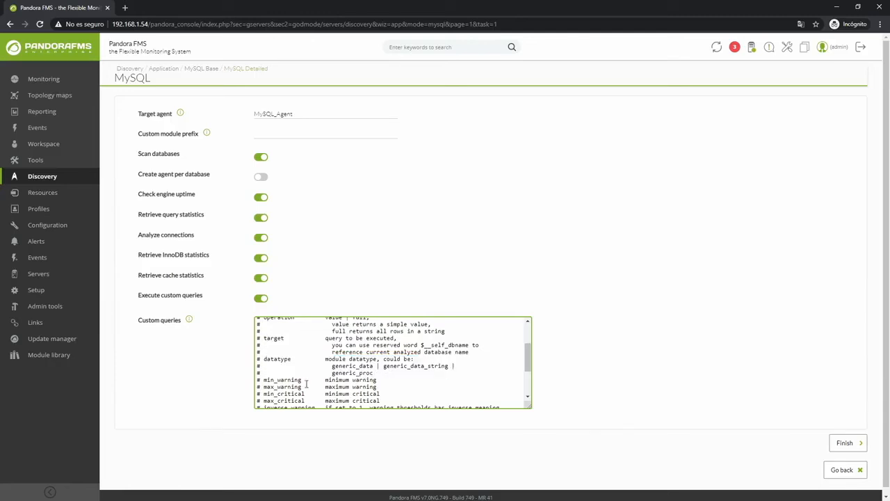
scroll(345, 347, "down", 2)
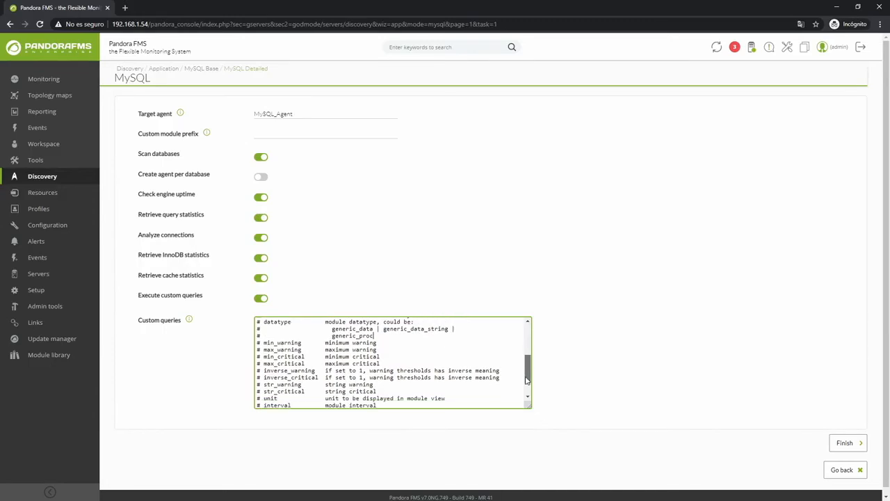
left_click_drag(266, 338, 345, 387)
left_click(366, 392)
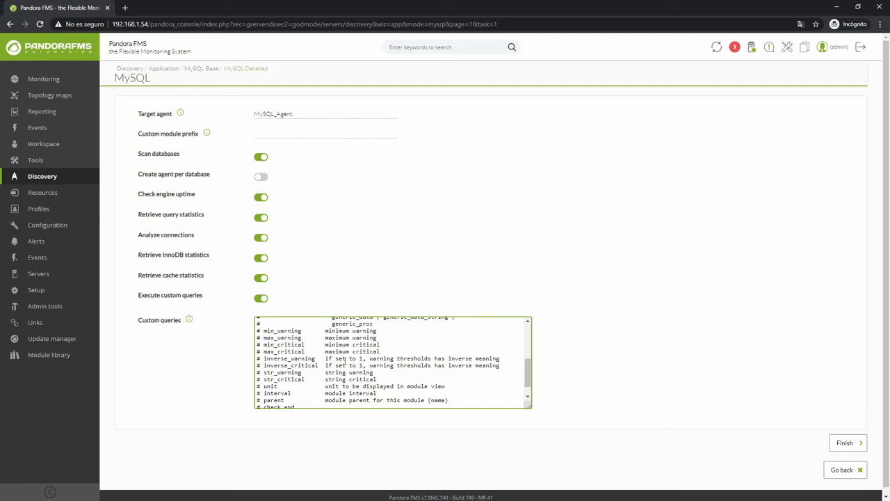
scroll(346, 361, "down", 1)
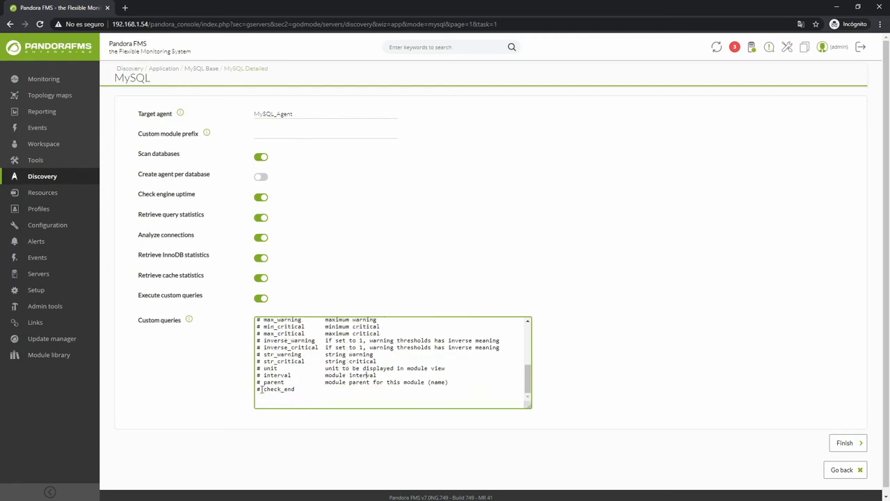
left_click(321, 391)
Step: Finish creating the discovery task, then refresh the task list and review the task's execution details
left_click(854, 445)
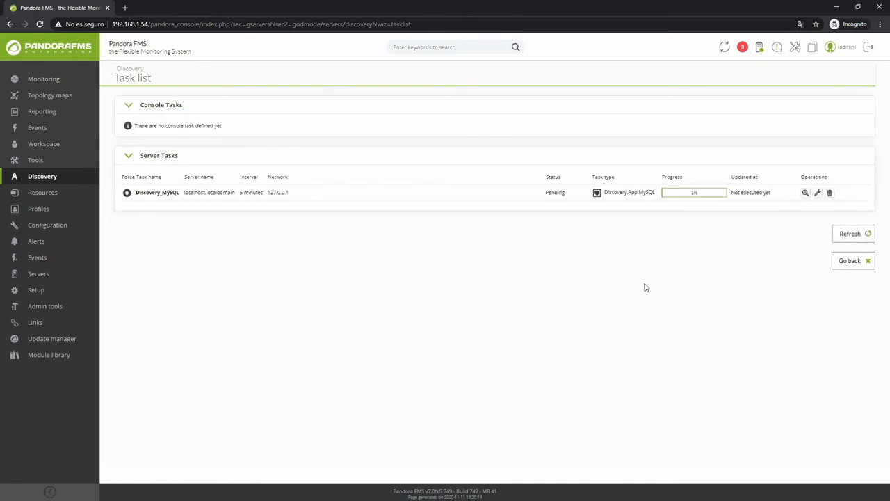
left_click(849, 233)
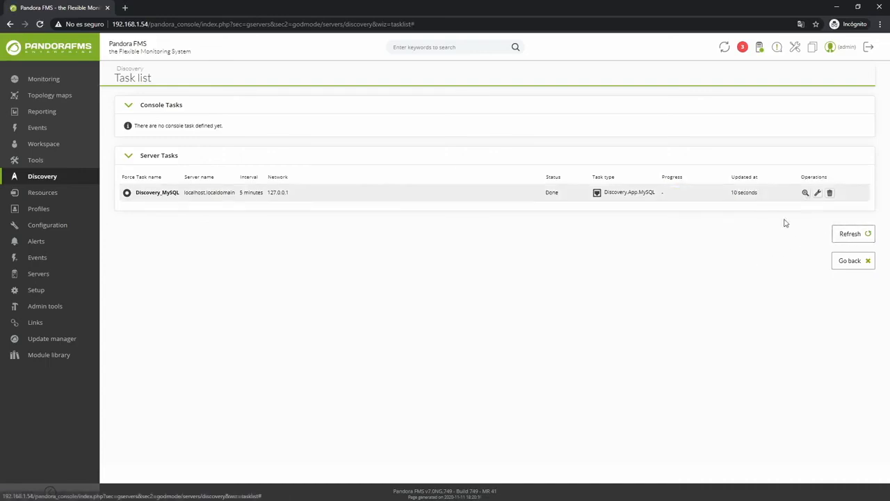
left_click(805, 192)
left_click(620, 135)
Step: Open MySQL_Agent from agent management and examine its list of modules, including the MySQL connection module
mouse_move(60, 194)
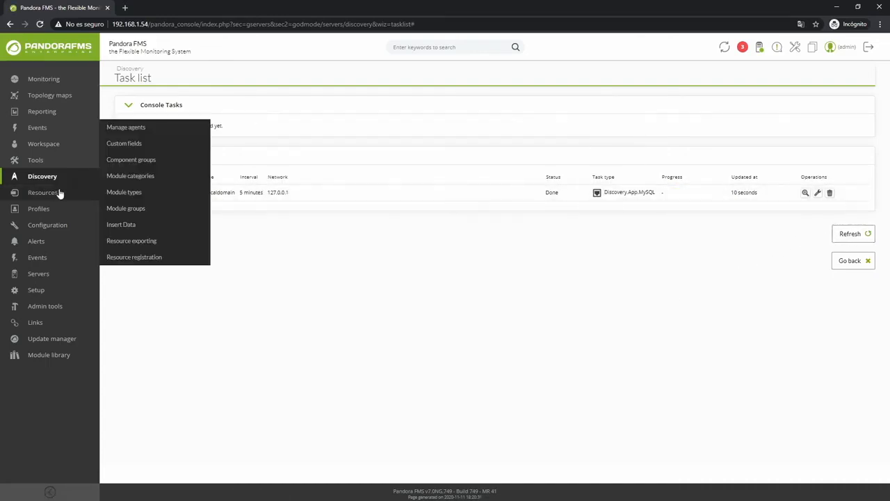
left_click(119, 129)
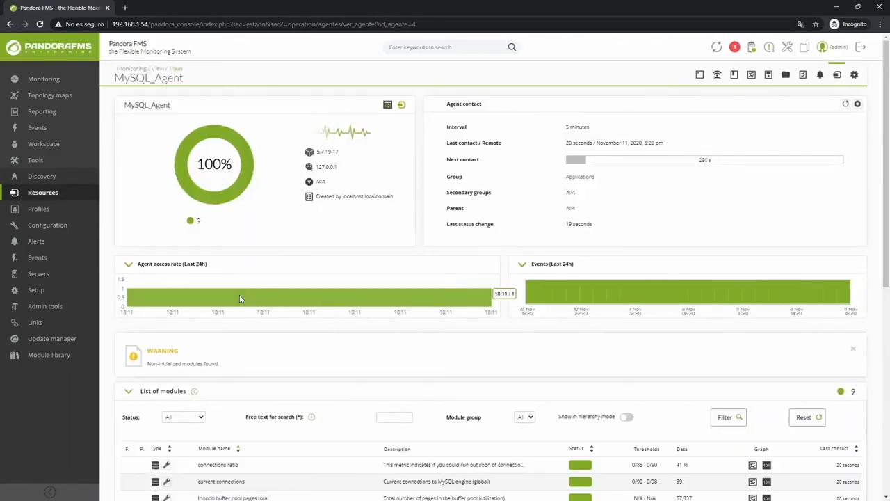
scroll(497, 285, "down", 3)
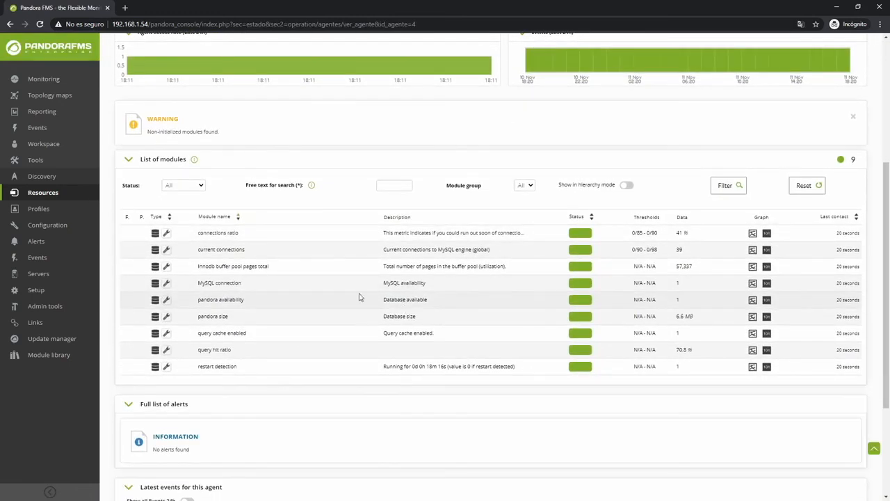
left_click_drag(198, 284, 450, 291)
left_click(451, 292)
scroll(545, 297, "up", 4)
Step: Return to the console home page, log out and dismiss the logout notice
left_click(53, 51)
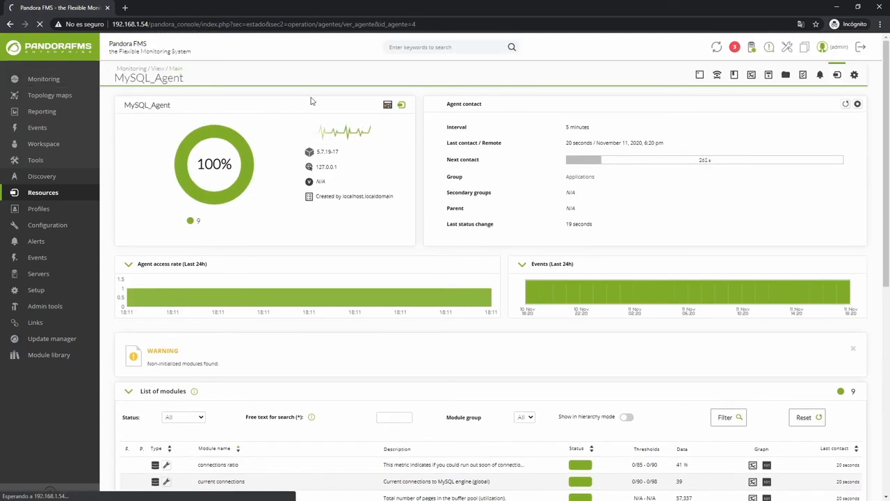
left_click(861, 49)
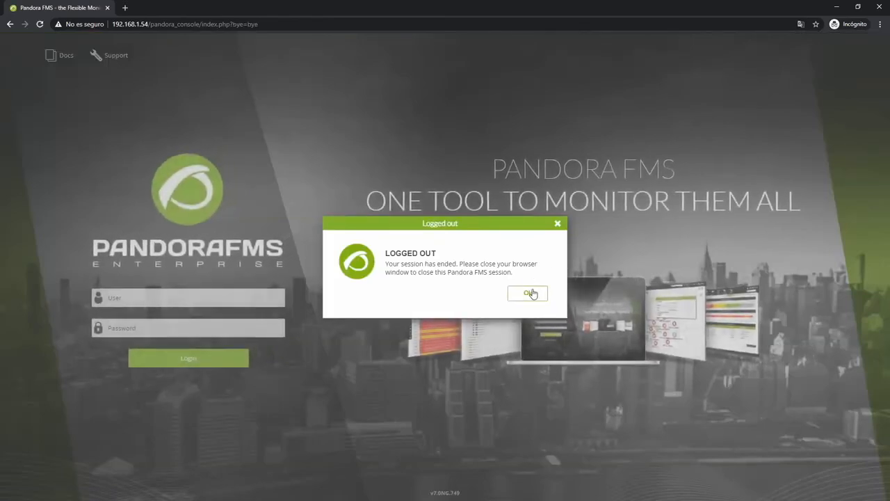
left_click(530, 293)
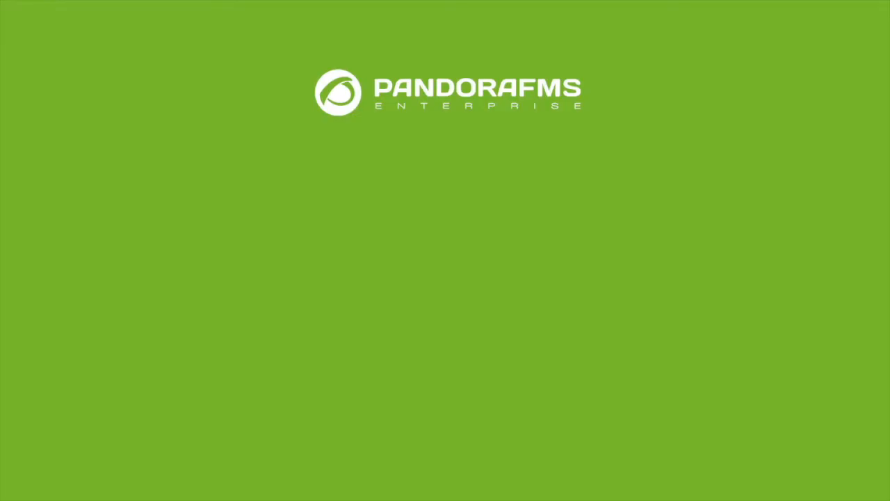